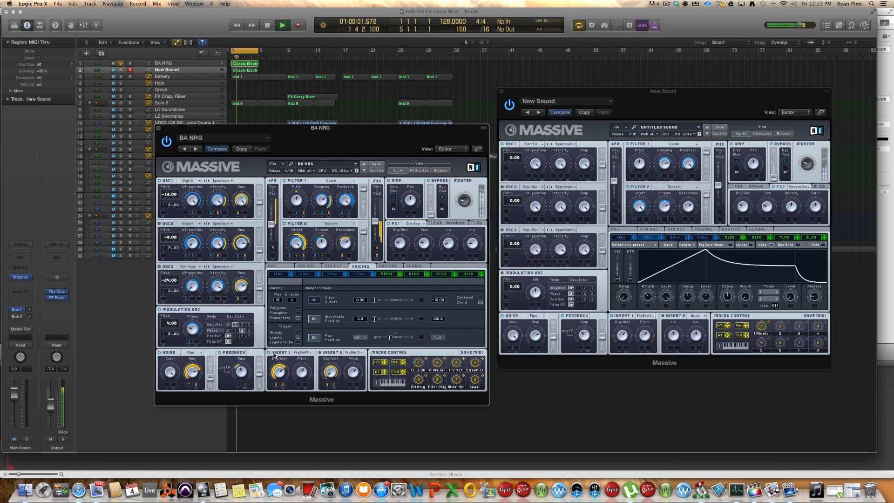
- Turn on Insert 2 in the BA NRG synth and play the sound
{"action": "key", "text": "space"}
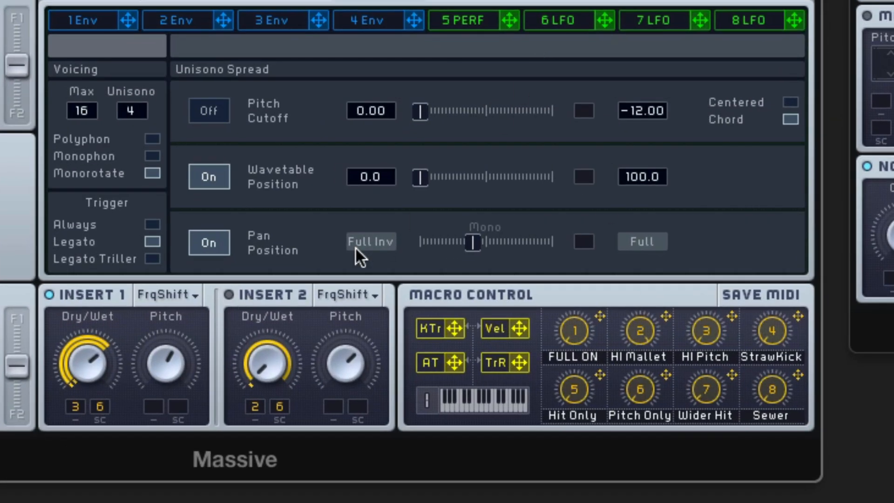
{"action": "left_click", "coordinate": [228, 294]}
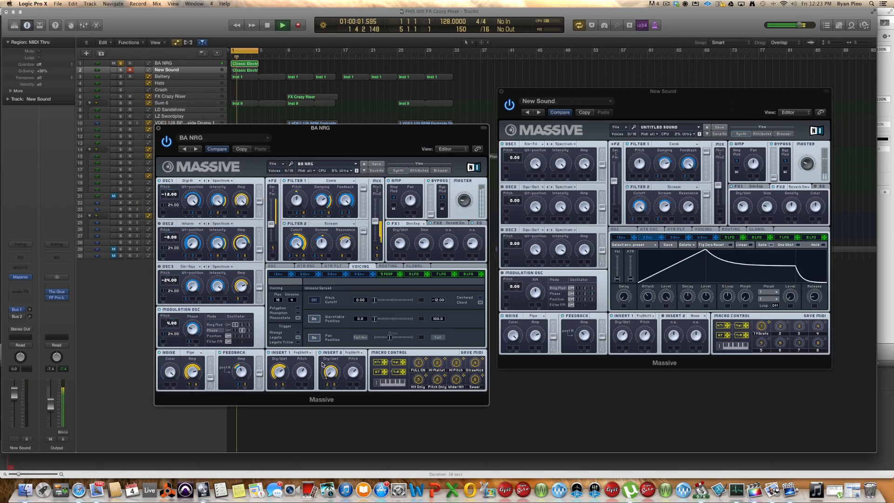
{"action": "key", "text": "space"}
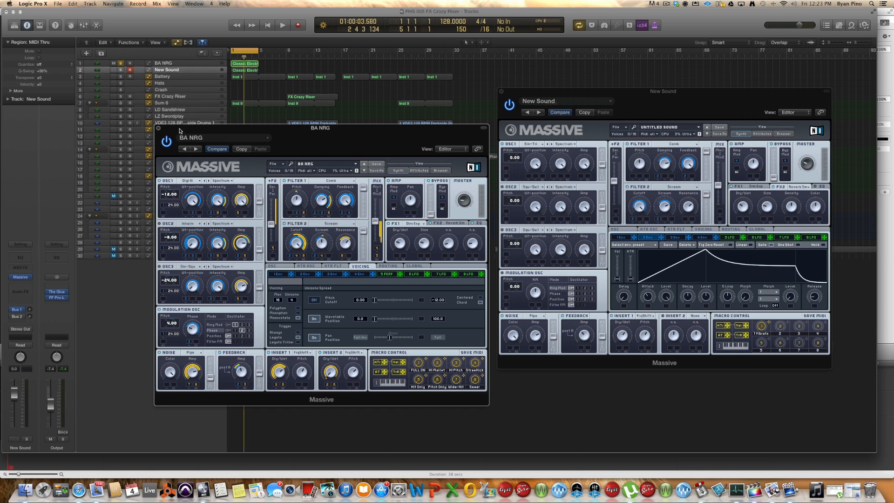
- Hide the synth windows, unsolo the BA NRG track, and play the full mix with a cycle range from bar 14 to 21
{"action": "key", "text": "v"}
{"action": "left_click", "coordinate": [121, 63]}
{"action": "key", "text": "c"}
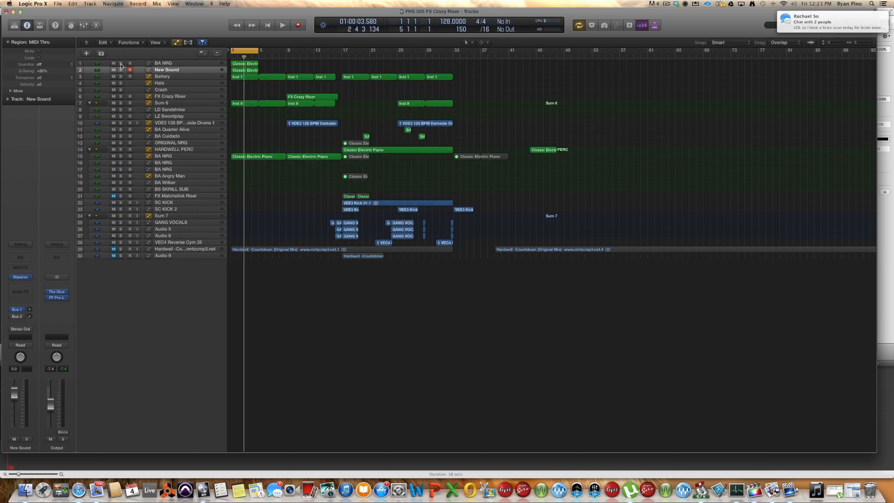
{"action": "mouse_move", "coordinate": [334, 50]}
{"action": "left_mouse_down"}
{"action": "mouse_move", "coordinate": [383, 56]}
{"action": "mouse_move", "coordinate": [354, 51]}
{"action": "mouse_move", "coordinate": [368, 52]}
{"action": "left_mouse_up"}
{"action": "key", "text": "space"}
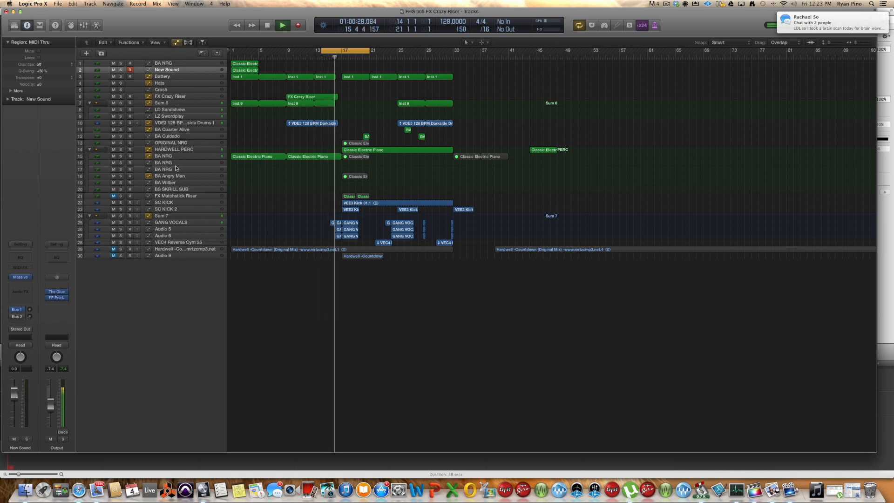
{"action": "key", "text": "space"}
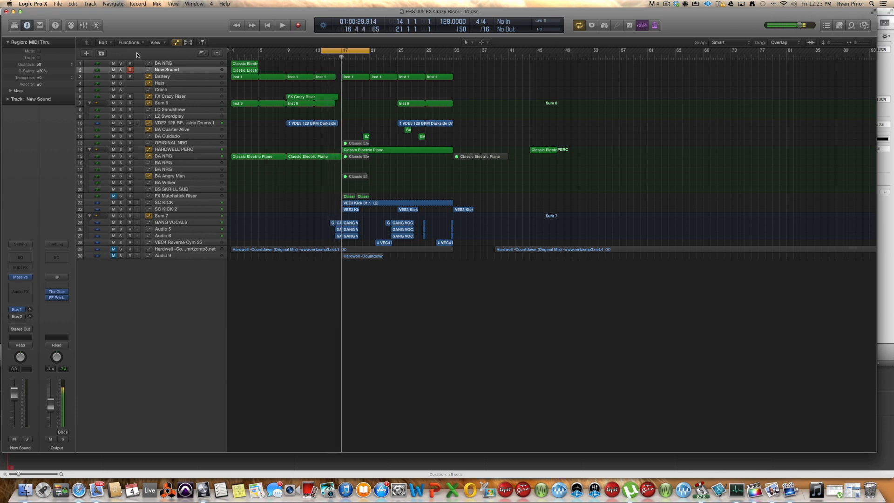
- Set the cycle range from bar 1 to 6, solo the BA NRG track, and play it
{"action": "left_click_drag", "start_coordinate": [231, 50], "coordinate": [264, 52]}
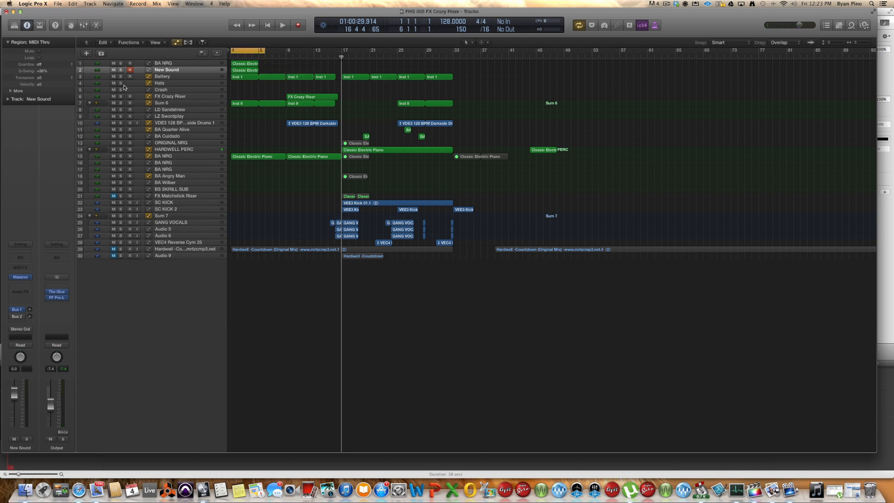
{"action": "left_click", "coordinate": [121, 64]}
{"action": "key", "text": "space"}
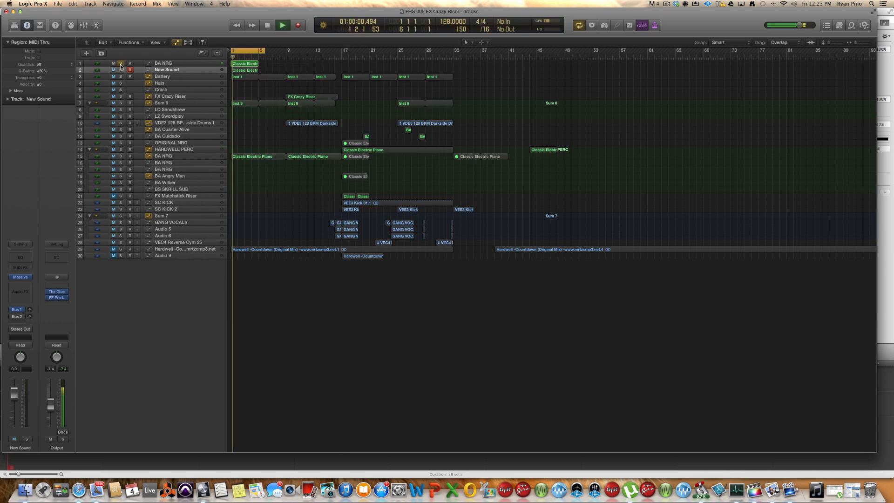
{"action": "key", "text": "space"}
- Start a new sound in the New Sound track's Massive with the Sin-Triangle wavetable on oscillator 1
{"action": "left_click", "coordinate": [20, 277]}
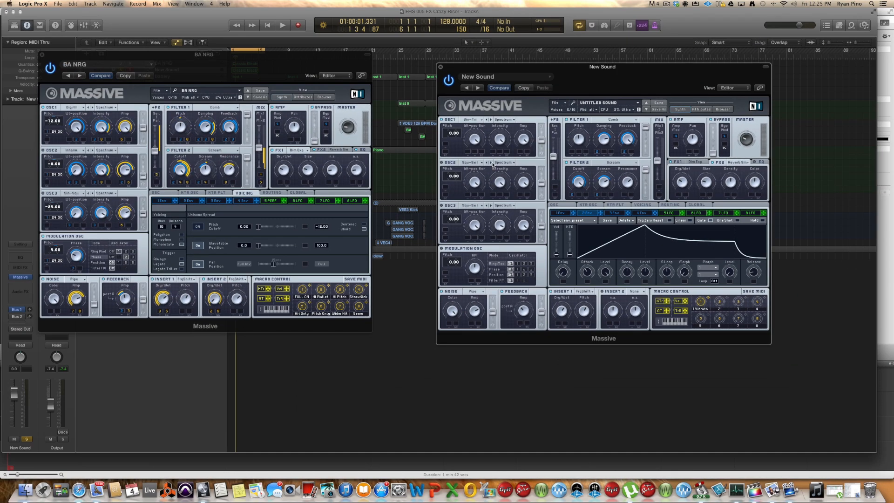
{"action": "left_click", "coordinate": [560, 104]}
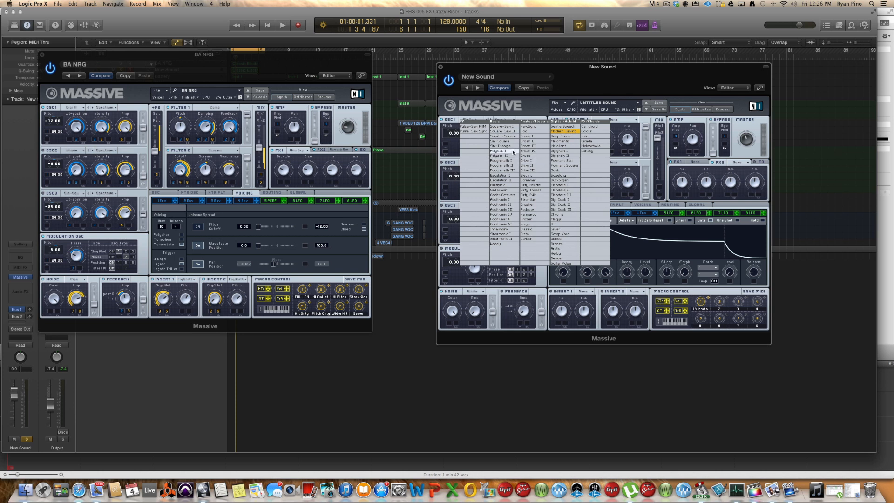
{"action": "left_click", "coordinate": [499, 145]}
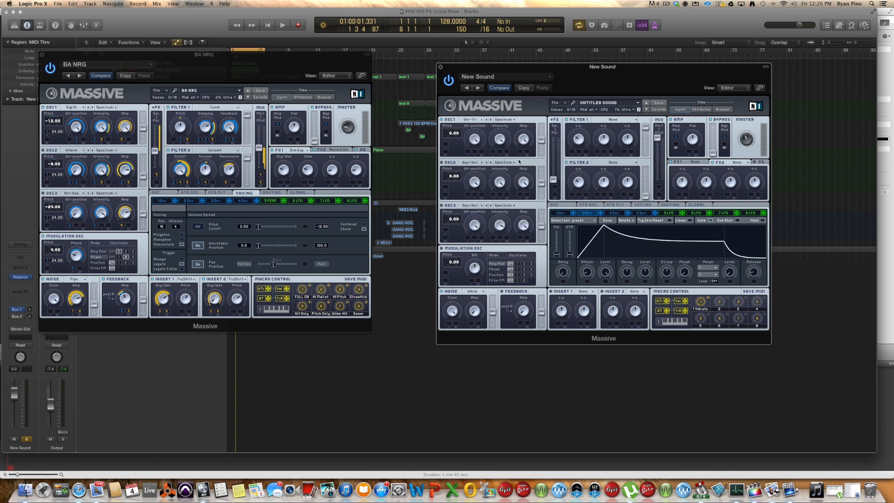
- Turn on feedback in the New Sound synth, and set Filter 1 to Comb and Filter 2 to Scream
{"action": "left_click", "coordinate": [503, 292]}
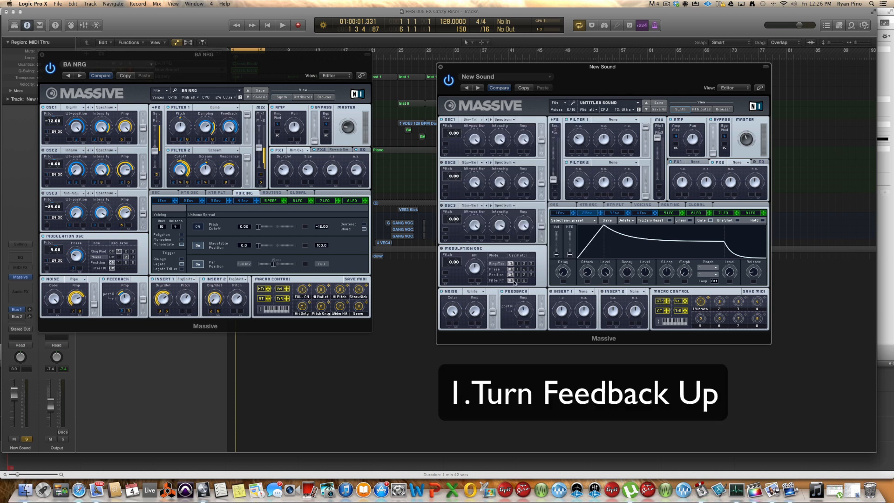
{"action": "left_click", "coordinate": [612, 120]}
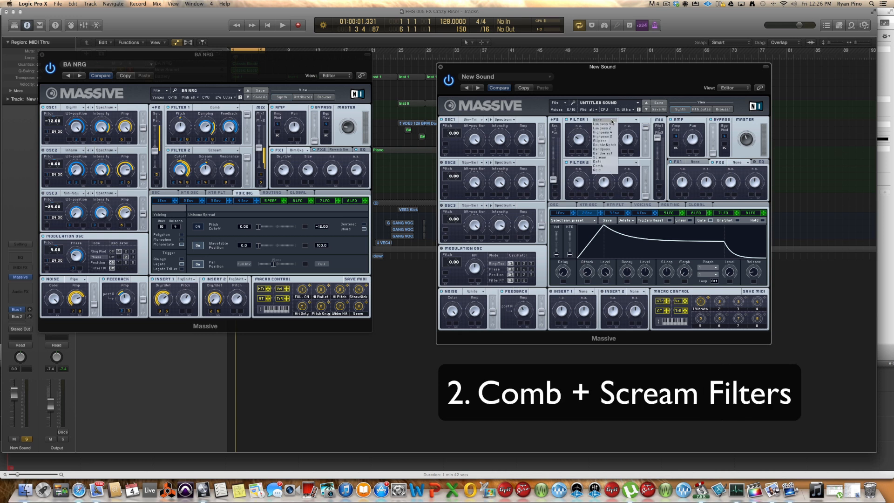
{"action": "left_click", "coordinate": [605, 165]}
{"action": "left_click", "coordinate": [612, 163]}
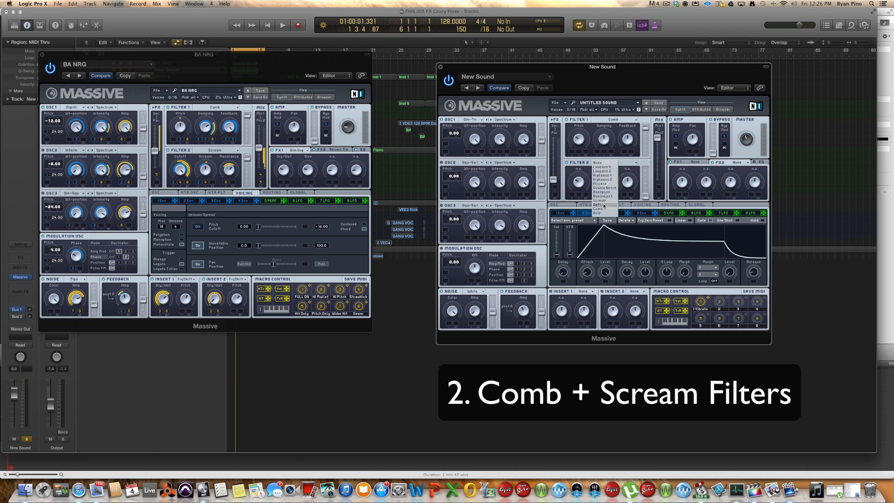
{"action": "left_click", "coordinate": [603, 200]}
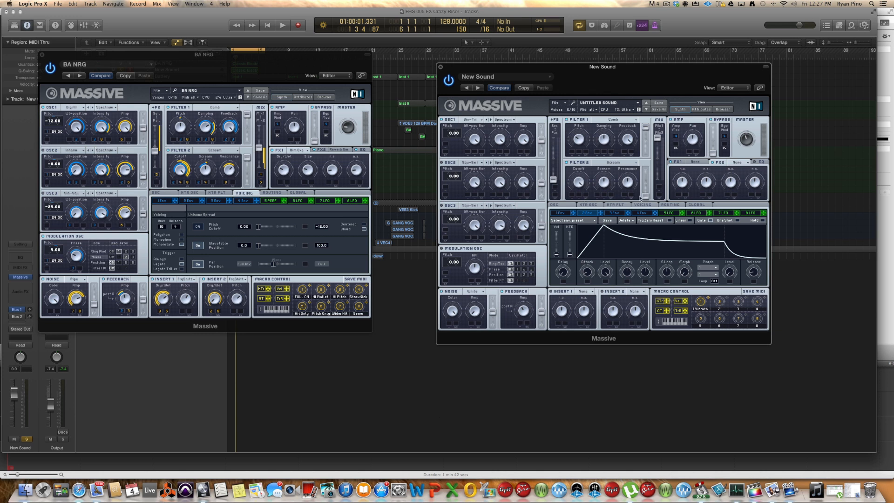
- Raise the Scream filter's output fader, and set the filter mix and serial/parallel sliders to halfway
{"action": "left_click_drag", "start_coordinate": [645, 195], "coordinate": [645, 170]}
{"action": "left_click_drag", "start_coordinate": [658, 139], "coordinate": [659, 161]}
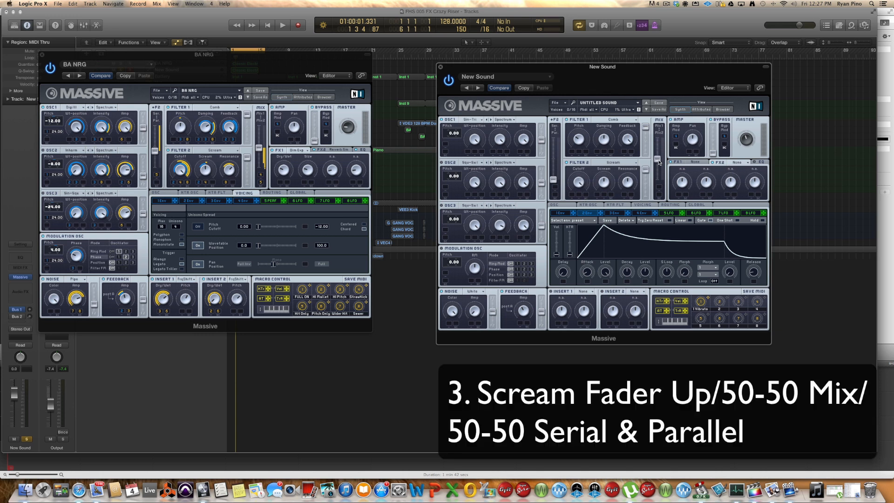
{"action": "left_click_drag", "start_coordinate": [555, 178], "coordinate": [556, 157]}
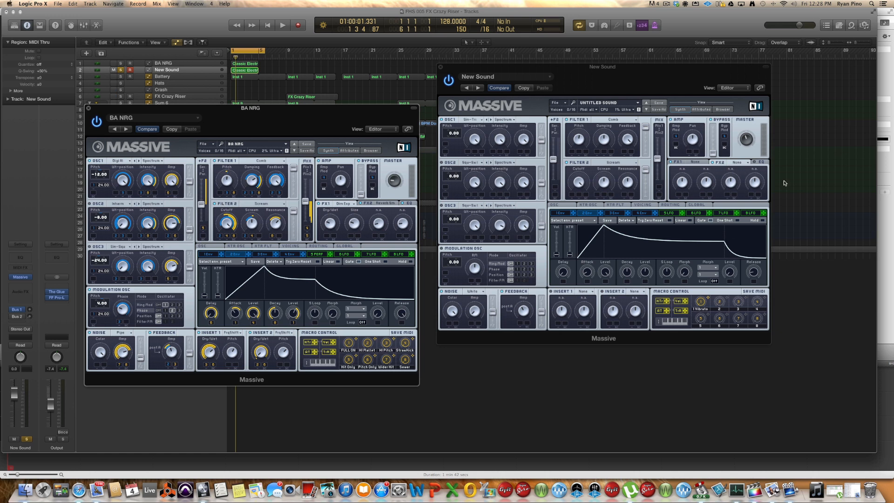
- Line up the New Sound synth window beside BA NRG and listen to the new patch
{"action": "left_click_drag", "start_coordinate": [592, 70], "coordinate": [597, 108]}
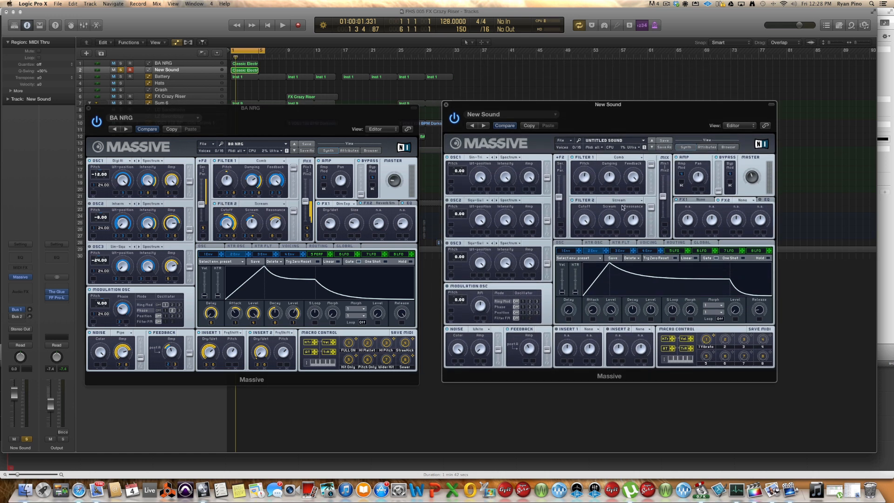
{"action": "key", "text": "space"}
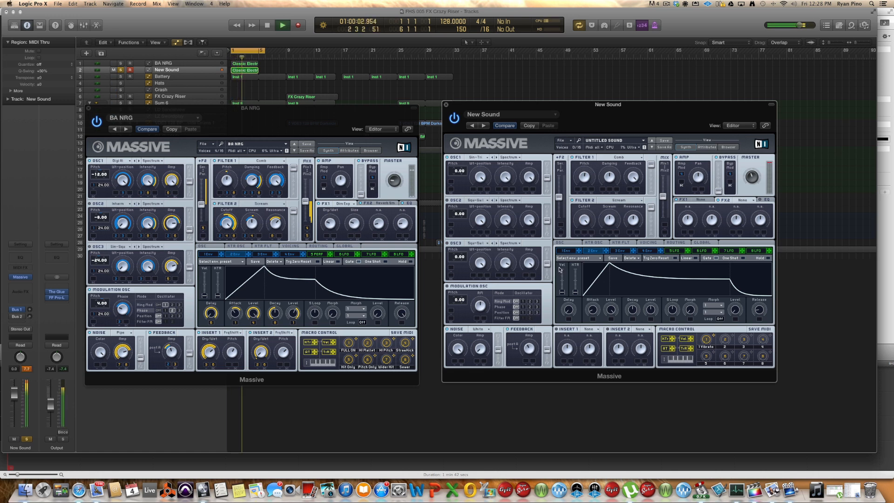
{"action": "key", "text": "space"}
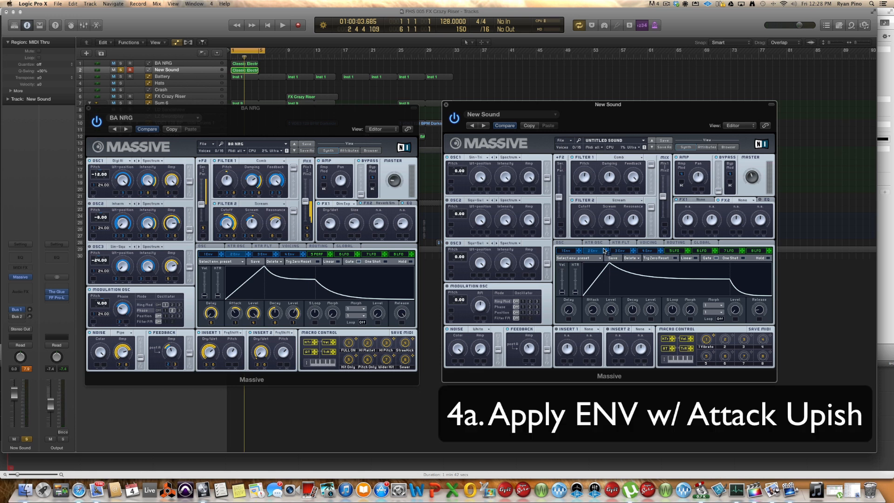
- Modulate the Comb filter's feedback and the Scream filter's cutoff with an envelope that has a raised attack, and listen
{"action": "left_click_drag", "start_coordinate": [579, 235], "coordinate": [633, 177]}
{"action": "mouse_move", "coordinate": [592, 309]}
{"action": "left_mouse_down"}
{"action": "mouse_move", "coordinate": [594, 294]}
{"action": "mouse_move", "coordinate": [595, 307]}
{"action": "left_mouse_up"}
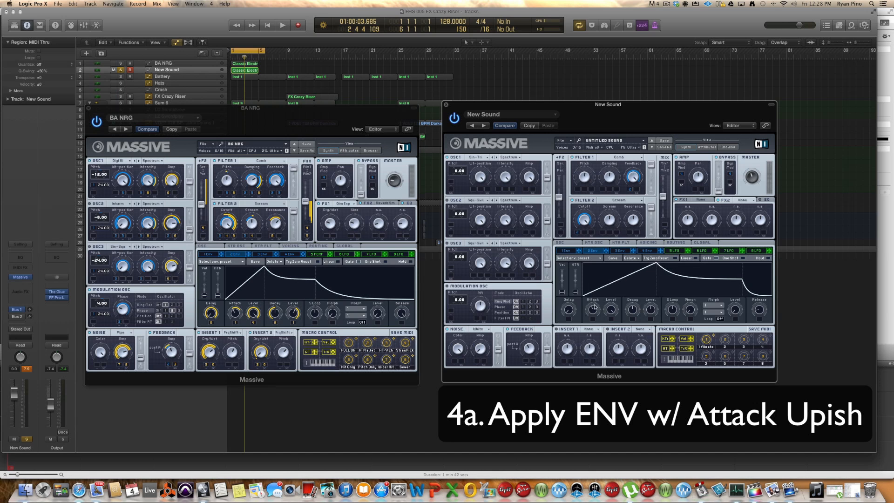
{"action": "key", "text": "space"}
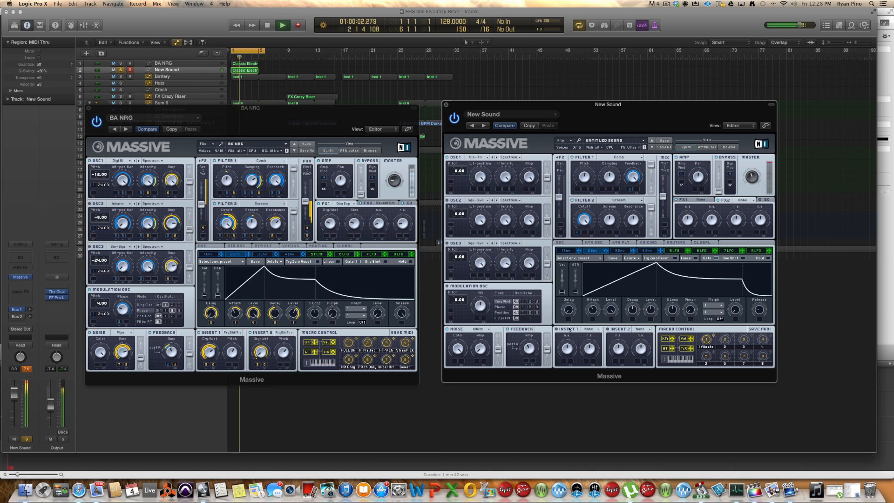
{"action": "key", "text": "space"}
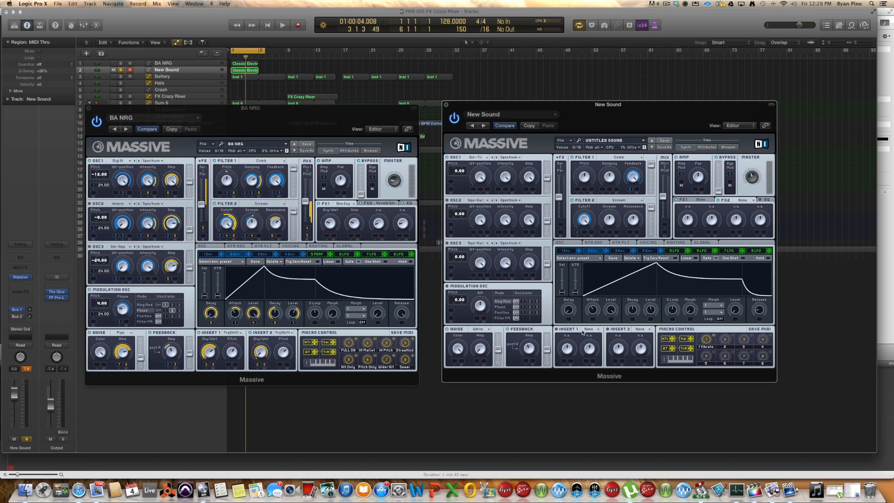
- Load the Frequency Shifter into Insert 1 of the New Sound synth and listen to the patch
{"action": "left_click", "coordinate": [590, 330]}
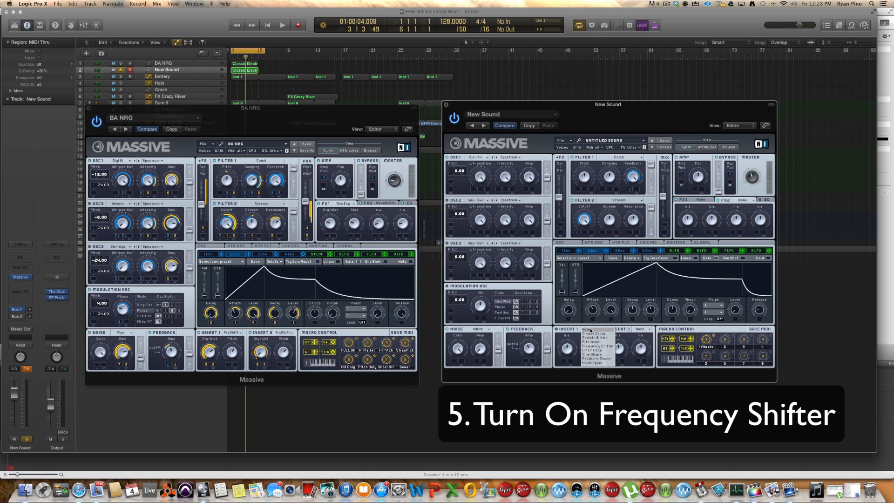
{"action": "left_click", "coordinate": [592, 349]}
{"action": "key", "text": "space"}
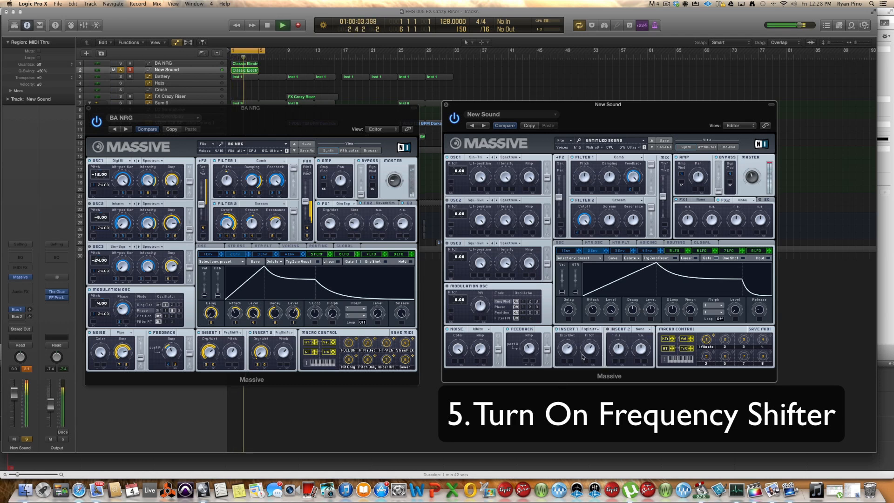
{"action": "key", "text": "space"}
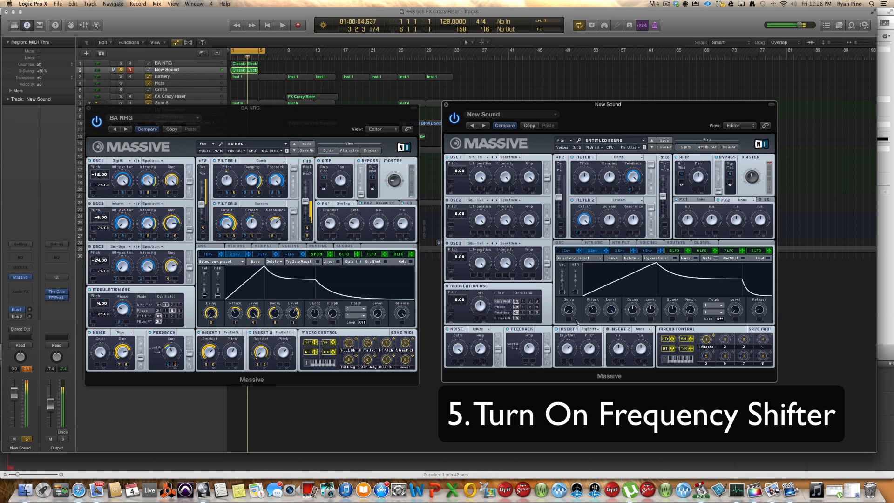
- Try different wavetables on oscillator 1 of the New Sound synth during playback, ending on Electric
{"action": "left_click", "coordinate": [479, 158]}
{"action": "left_click", "coordinate": [510, 213]}
{"action": "key", "text": "space"}
{"action": "left_click", "coordinate": [488, 159]}
{"action": "left_click", "coordinate": [510, 176]}
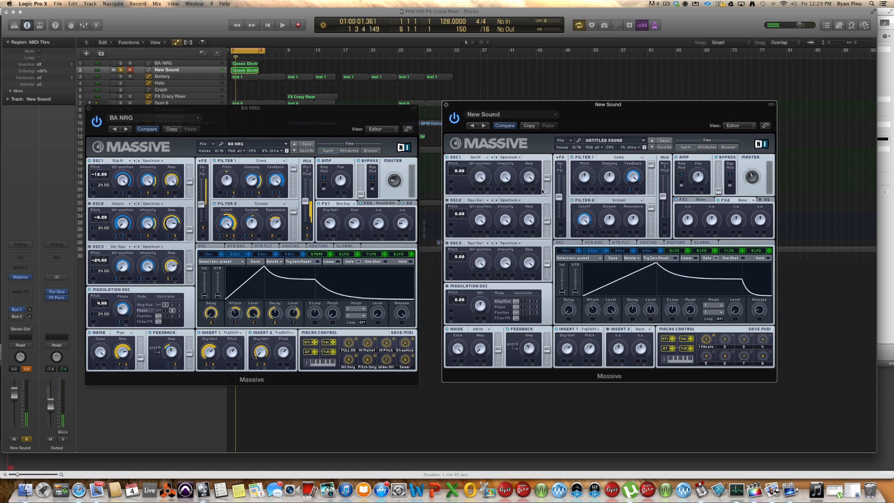
{"action": "left_click", "coordinate": [497, 159]}
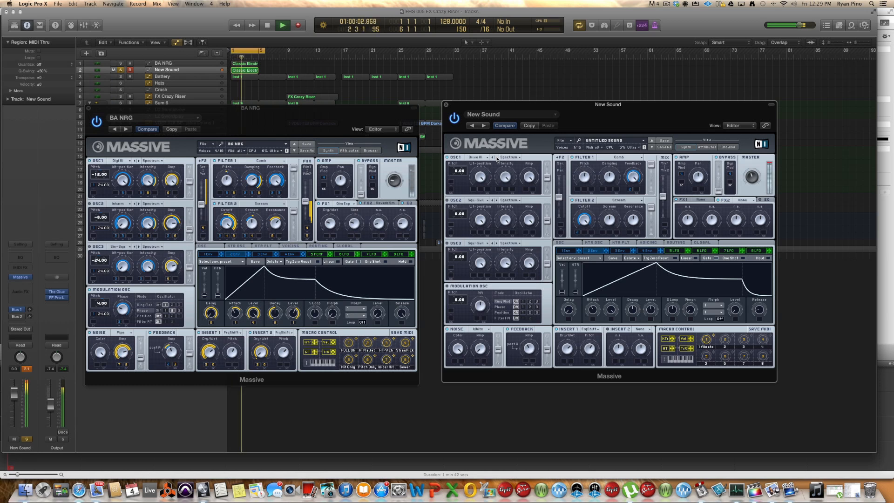
{"action": "left_click", "coordinate": [497, 158]}
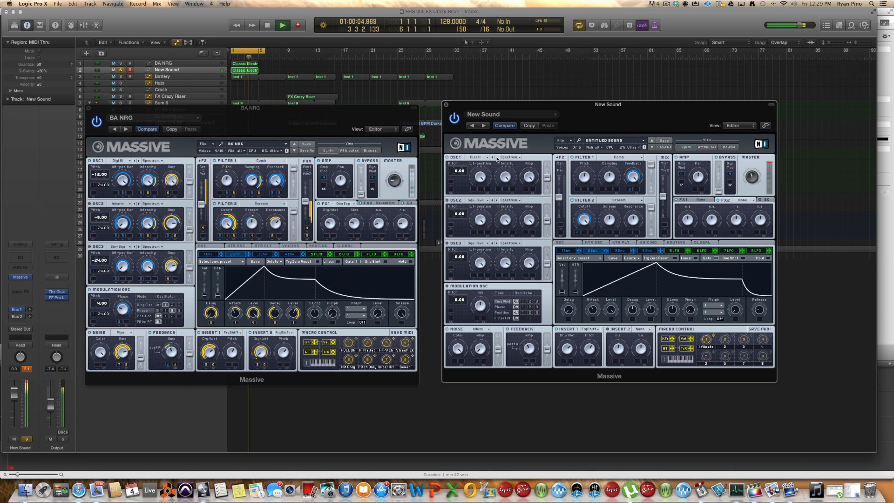
{"action": "key", "text": "space"}
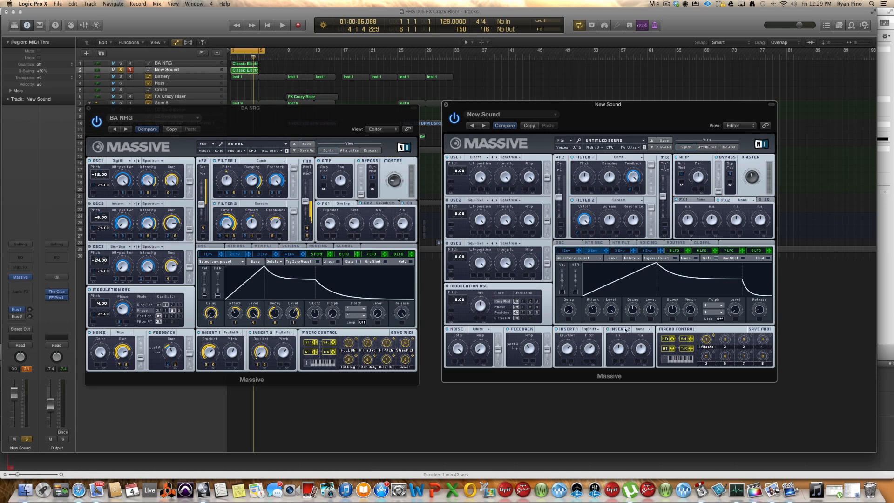
- Load the Frequency Shifter into Insert 2 of the New Sound synth and listen to the patch
{"action": "left_click", "coordinate": [641, 329]}
{"action": "left_click", "coordinate": [649, 350]}
{"action": "key", "text": "space"}
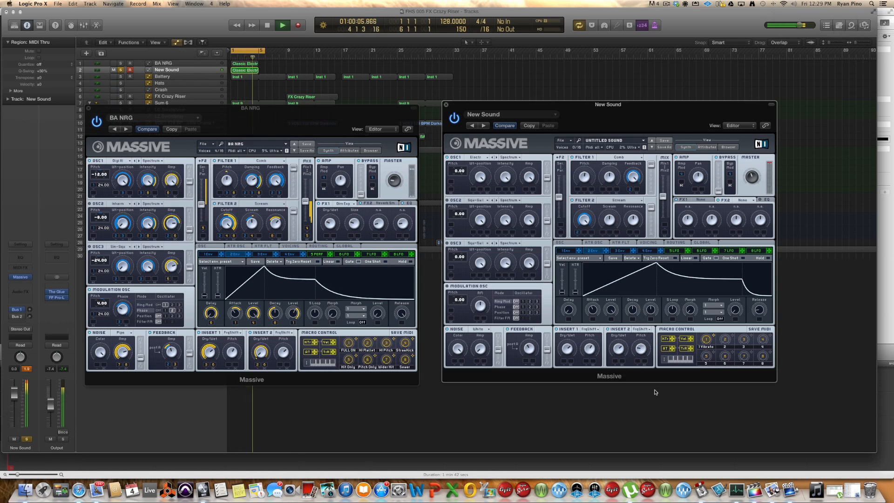
{"action": "key", "text": "space"}
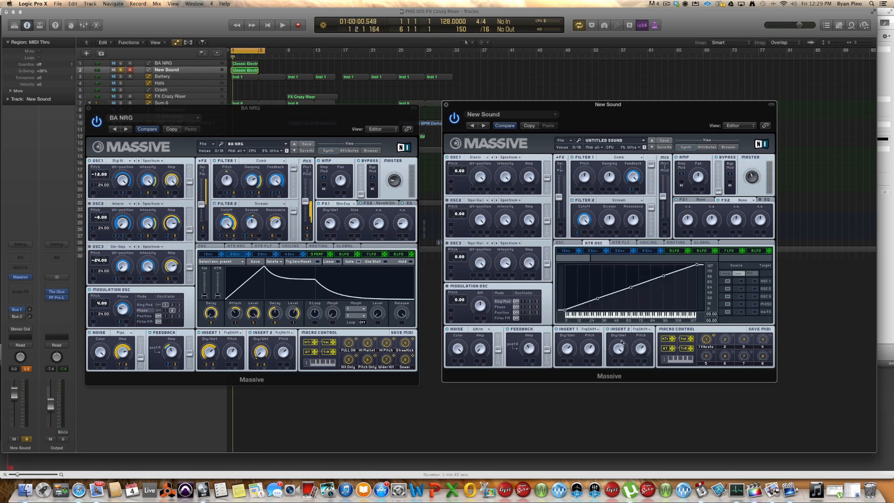
- Route Insert 2 between the filter mix and the Amp/Pan stage, and listen to the patch
{"action": "left_click", "coordinate": [676, 243]}
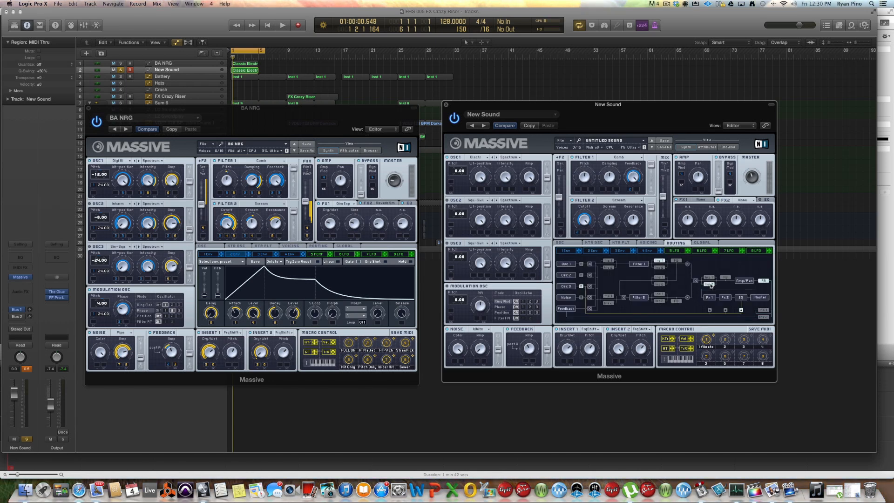
{"action": "key", "text": "space"}
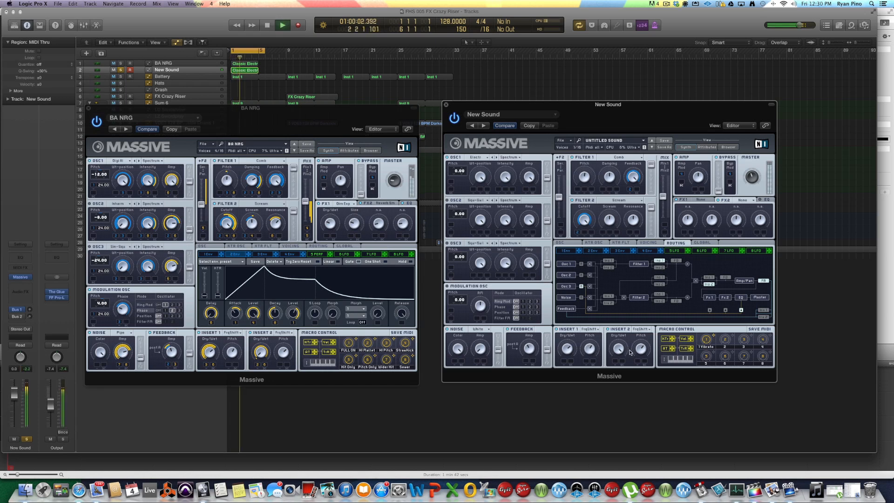
{"action": "key", "text": "space"}
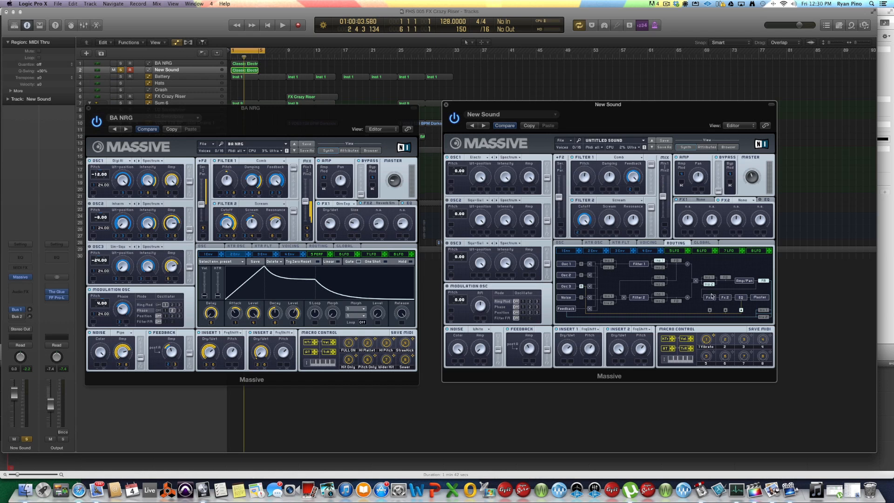
- Load Dimension Expander into FX1 of the New Sound synth and reduce its Size
{"action": "key", "text": "space"}
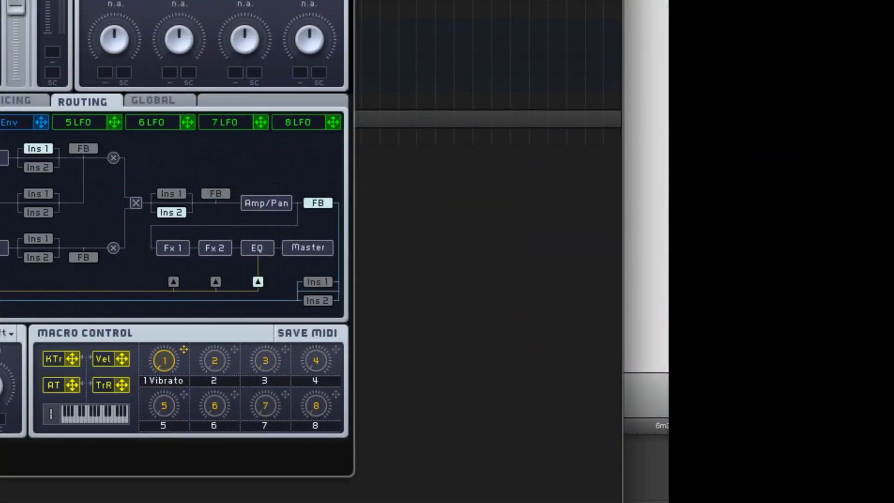
{"action": "left_click", "coordinate": [133, 1]}
{"action": "left_click", "coordinate": [133, 0]}
{"action": "left_click", "coordinate": [132, 1]}
{"action": "left_click", "coordinate": [169, 156]}
{"action": "left_click", "coordinate": [245, 2]}
{"action": "left_click", "coordinate": [268, 148]}
{"action": "left_click", "coordinate": [140, 1]}
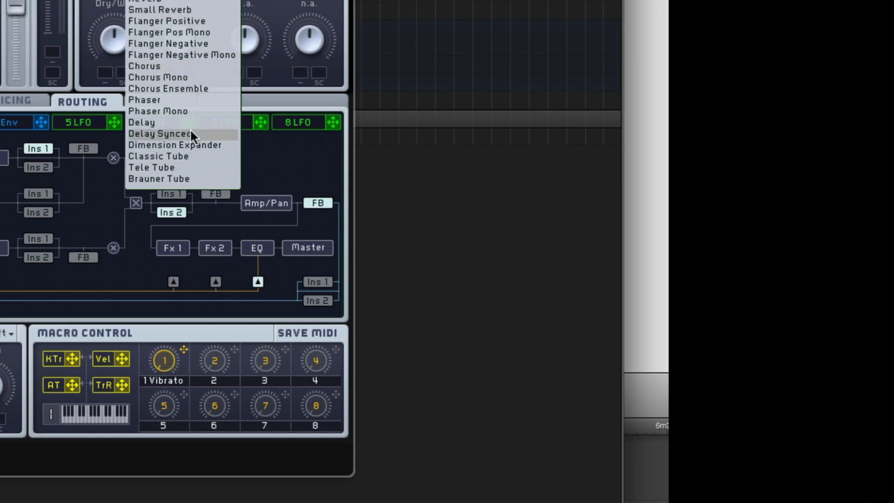
{"action": "left_click", "coordinate": [183, 144]}
{"action": "left_click_drag", "start_coordinate": [196, 46], "coordinate": [200, 94]}
- Load Small Reverb into FX2 of the New Sound synth and reduce its Size
{"action": "left_click", "coordinate": [268, 1]}
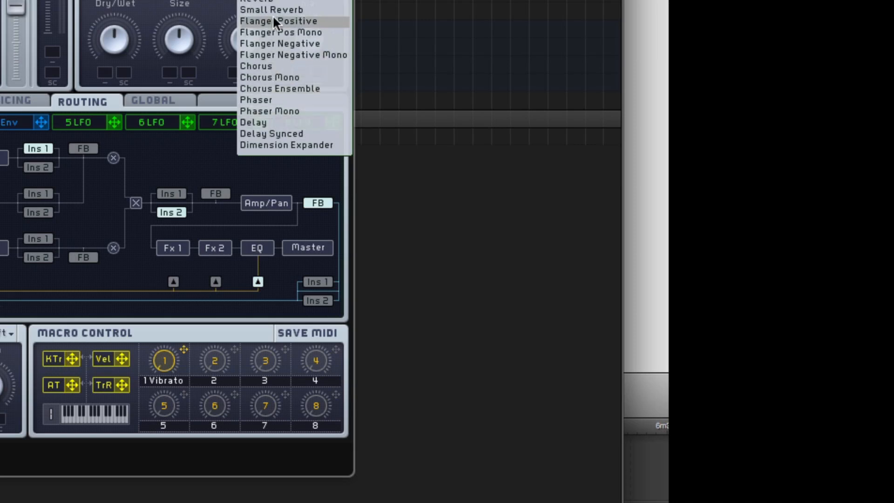
{"action": "left_click", "coordinate": [225, 18]}
{"action": "left_click_drag", "start_coordinate": [190, 35], "coordinate": [186, 71]}
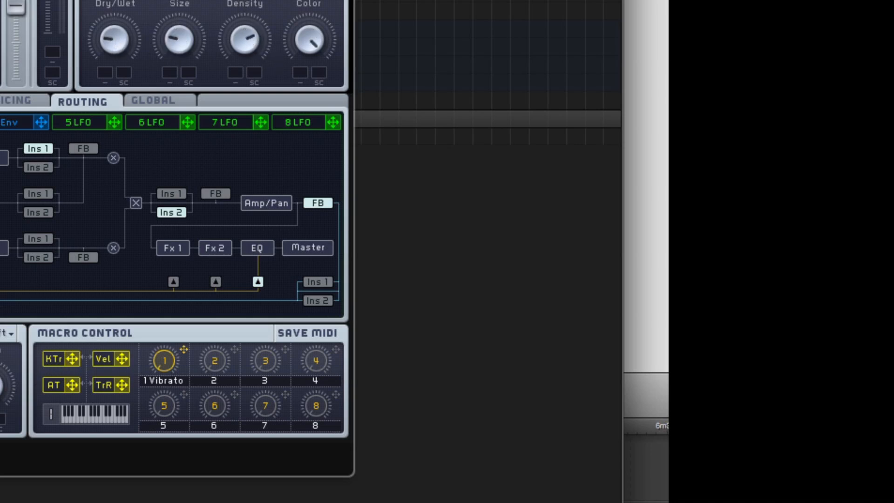
- Fine-tune the Size of the Dimension Expander in FX1, and bring up the New Sound synth's EQ while listening to the patch
{"action": "left_click", "coordinate": [126, 0]}
{"action": "left_click_drag", "start_coordinate": [188, 31], "coordinate": [188, 29]}
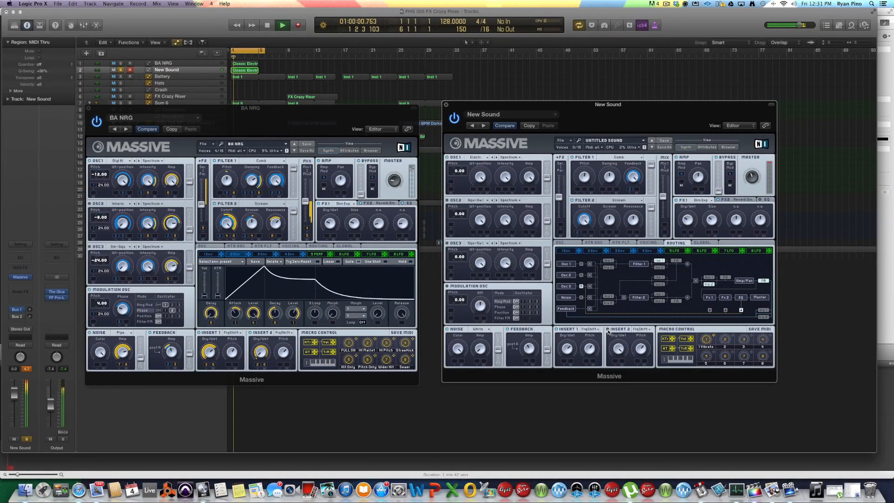
{"action": "left_click", "coordinate": [765, 200]}
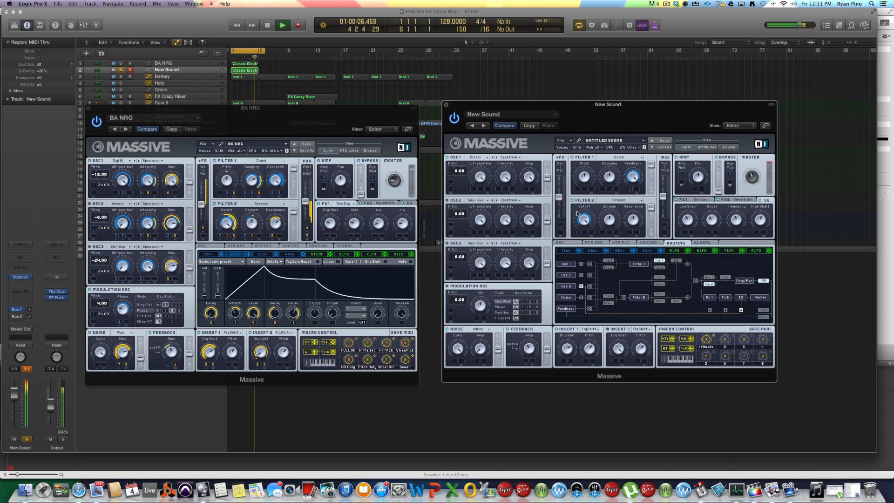
{"action": "key", "text": "space"}
- Show envelope 2, bypass the envelope modulation on Filter 1's Feedback and Filter 2's Cutoff, and listen to the patch
{"action": "left_click", "coordinate": [592, 251]}
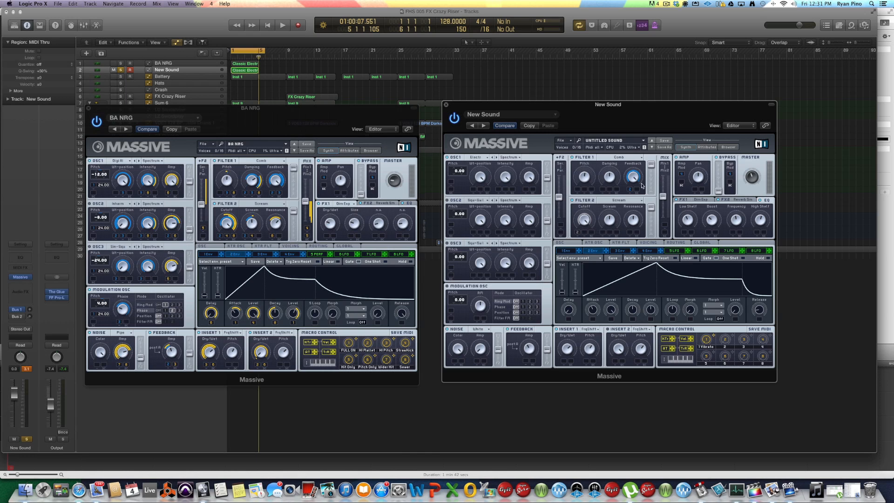
{"action": "key", "text": "space"}
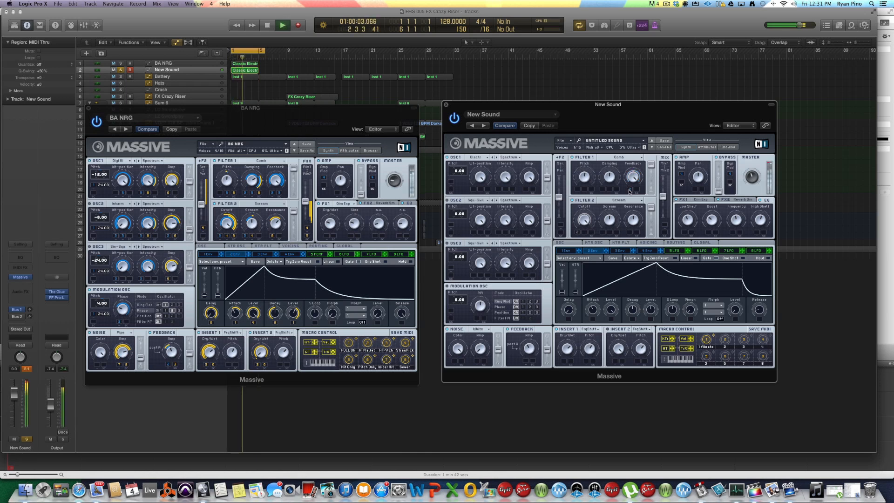
{"action": "key", "text": "space"}
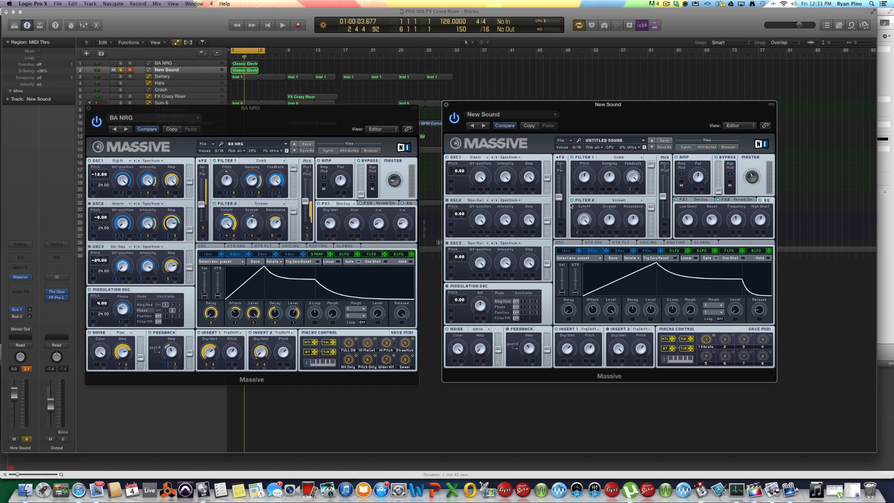
- Restore the envelope modulation on Filter 2's Cutoff and Filter 1's Feedback, and listen to the patch again
{"action": "left_click", "coordinate": [575, 233]}
{"action": "left_click", "coordinate": [629, 192]}
{"action": "key", "text": "space"}
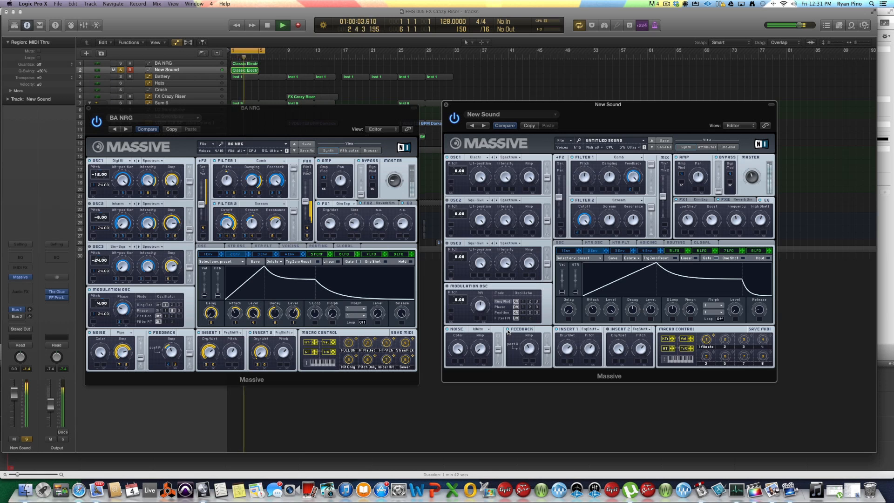
{"action": "key", "text": "space"}
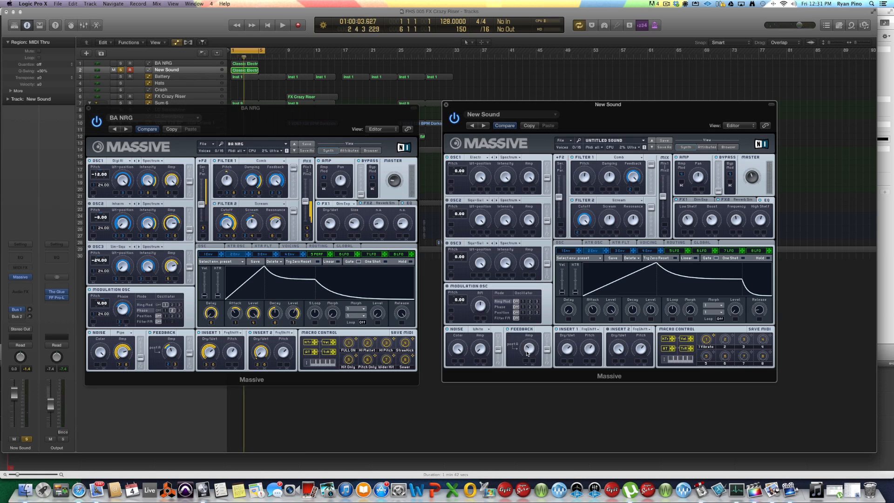